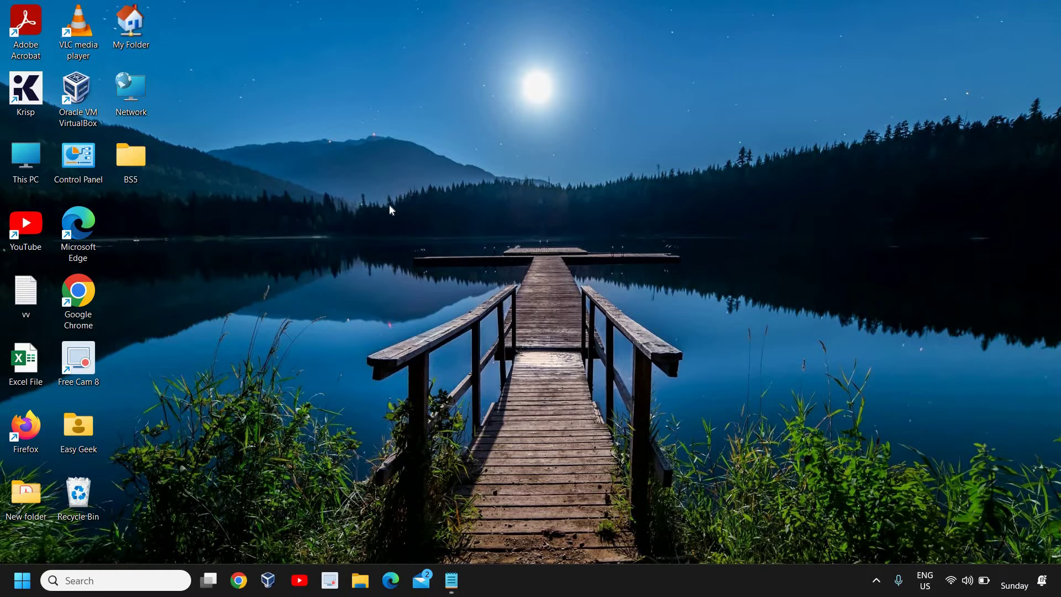
Search Windows for 'cmd' and launch Command Prompt as administrator.
key("super+i")
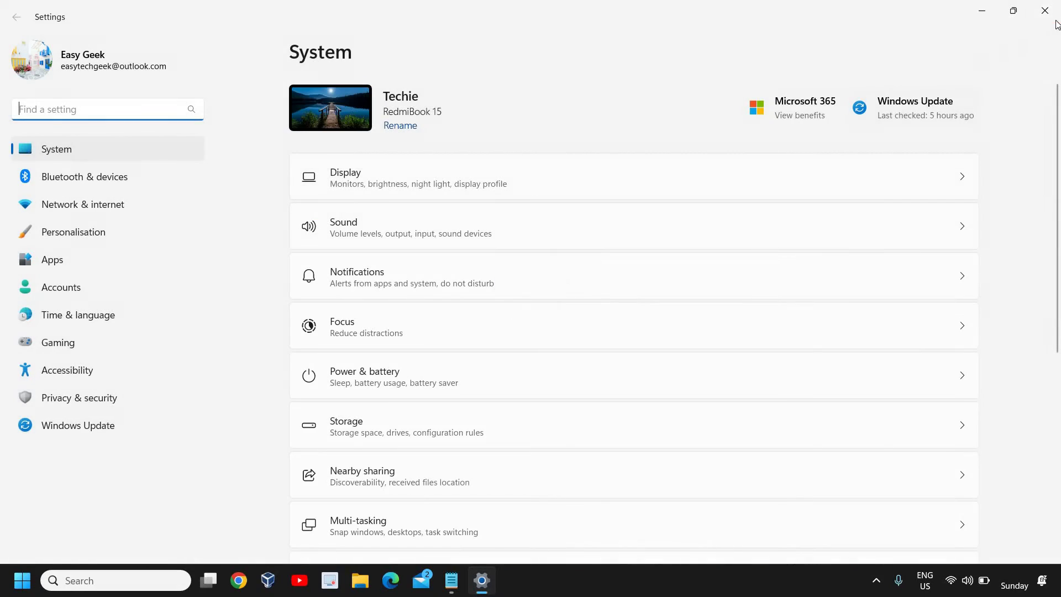
left_click(1055, 20)
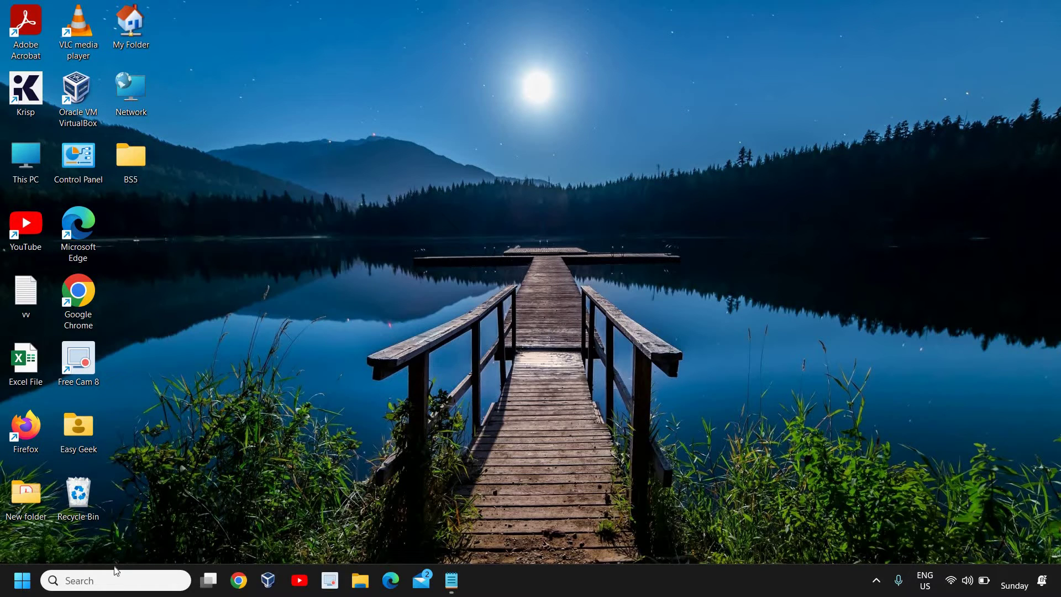
left_click(86, 582)
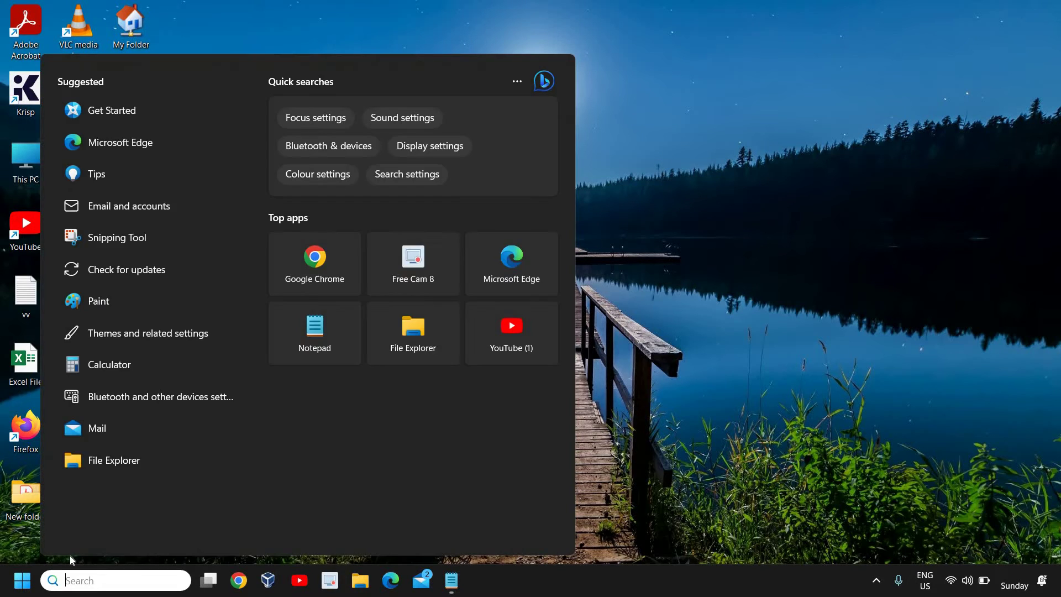
type("cmd")
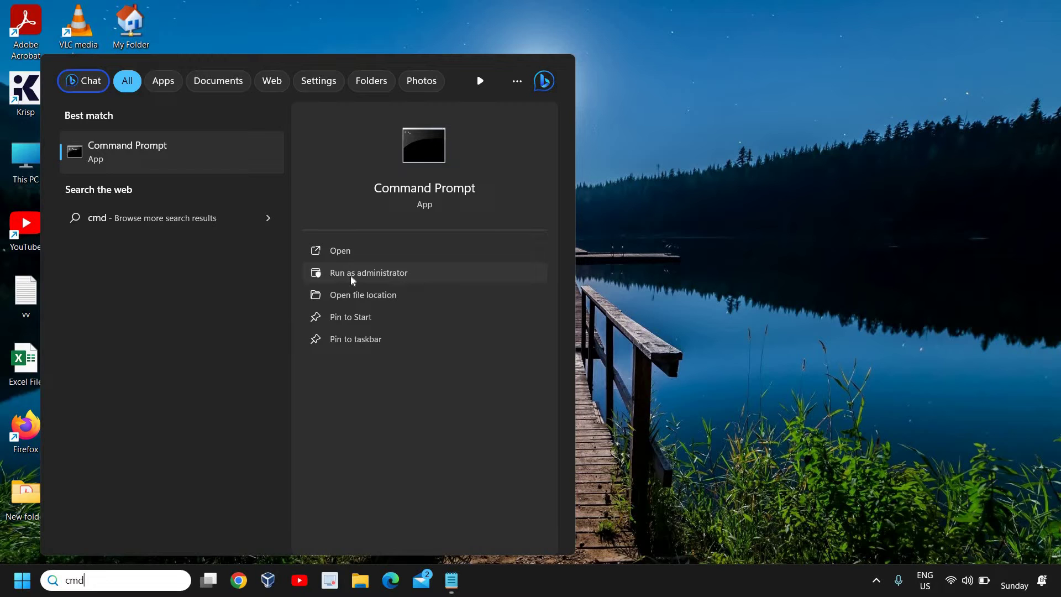
left_click(352, 273)
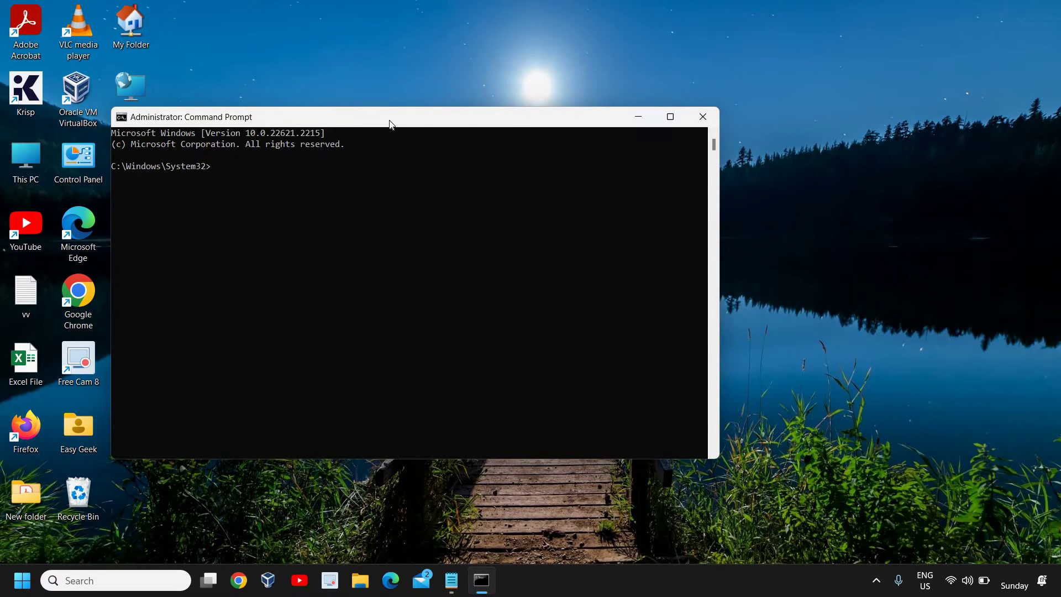
Shift the Command Prompt window right and enter 'sfc /scannow' at the prompt without running it.
left_click_drag(389, 123, 500, 124)
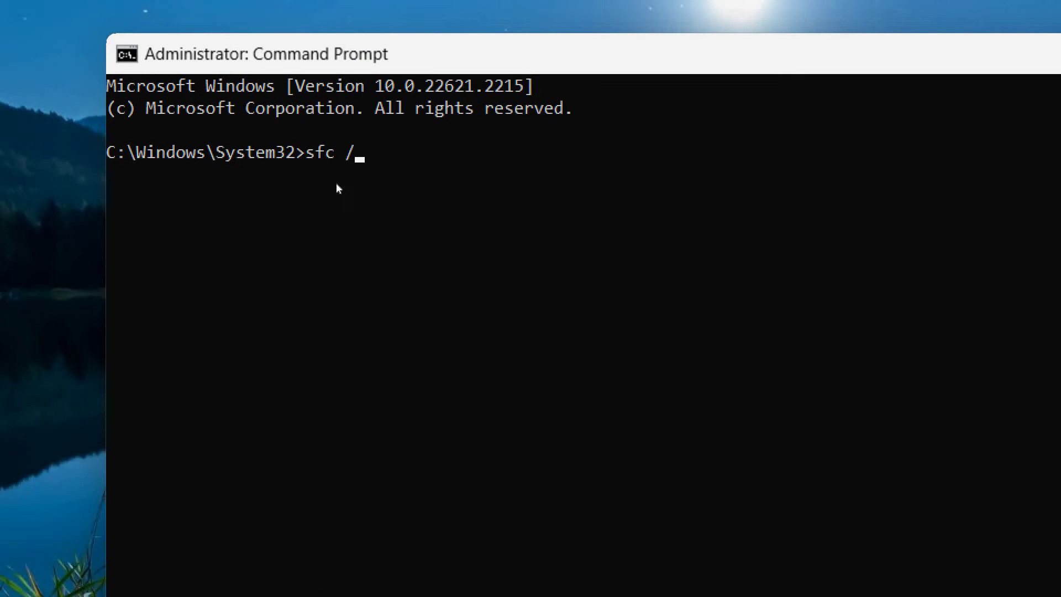
type("scannow")
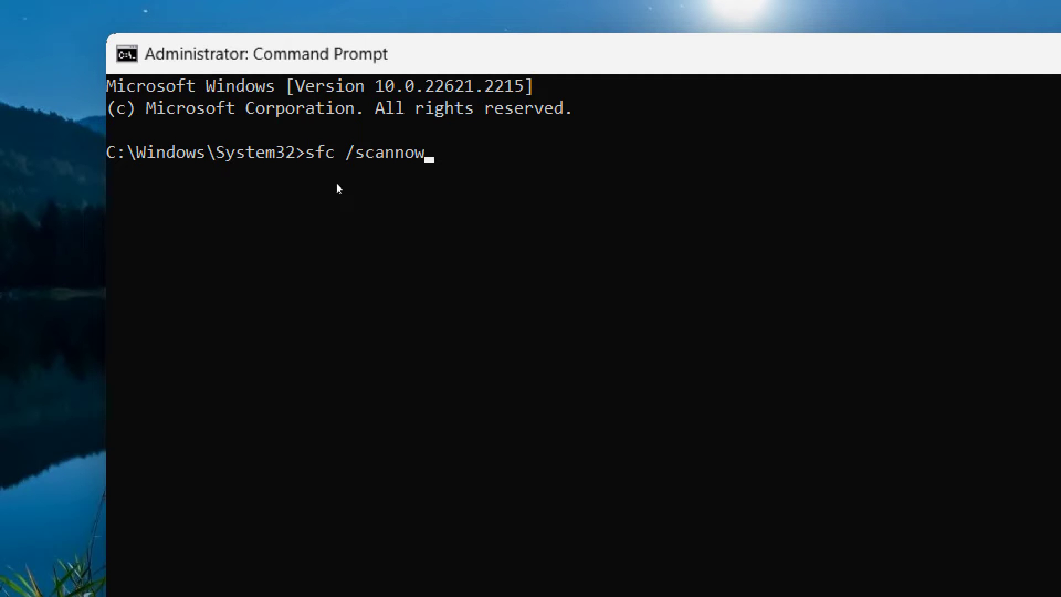
Run sfc /scannow, then minimize the window, restoring it once to check progress.
key("Return")
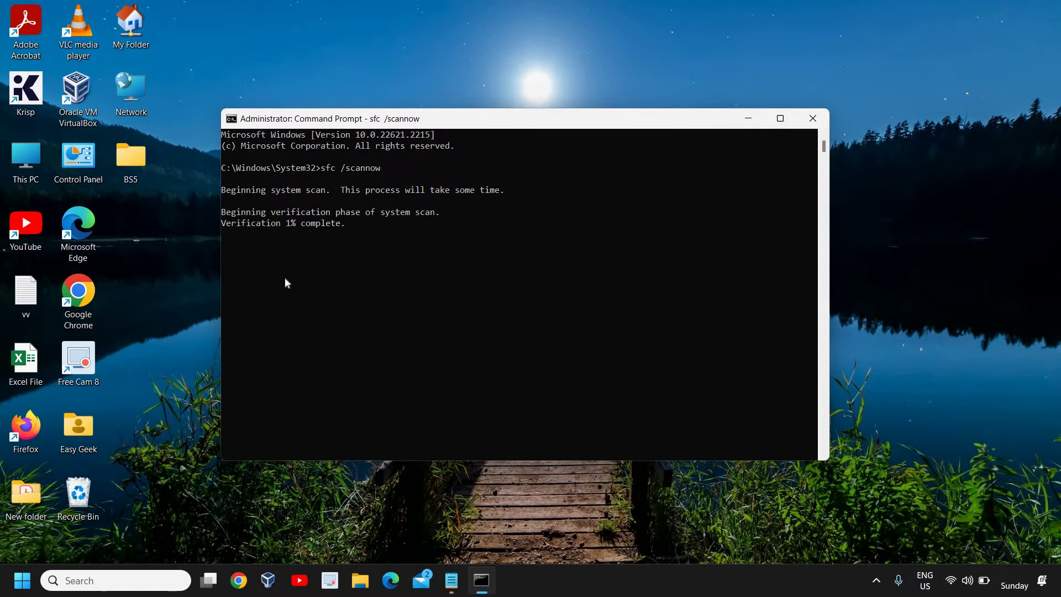
left_click(745, 116)
mouse_move(481, 580)
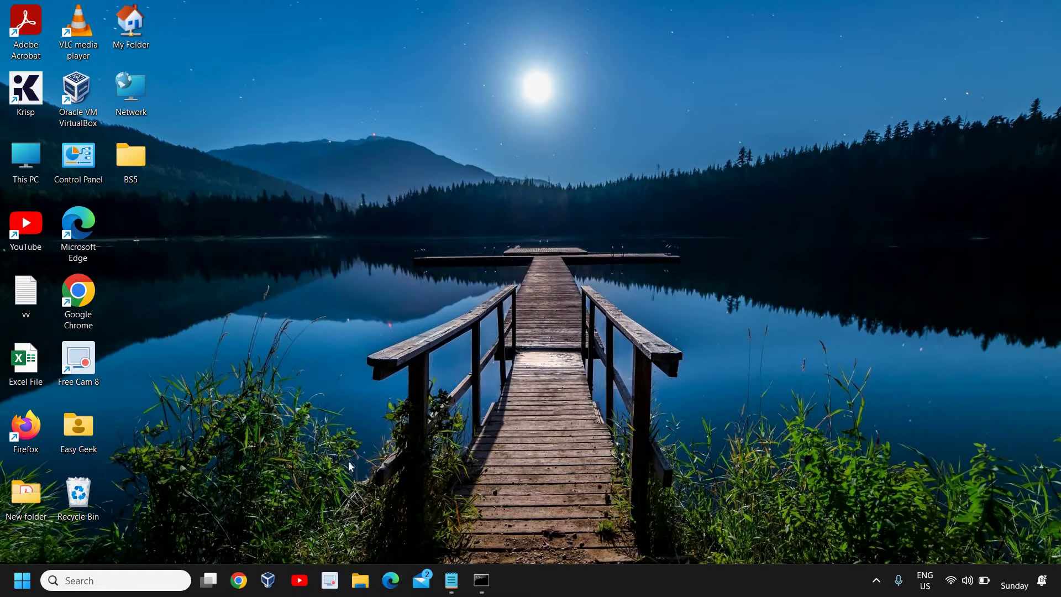
left_click(481, 580)
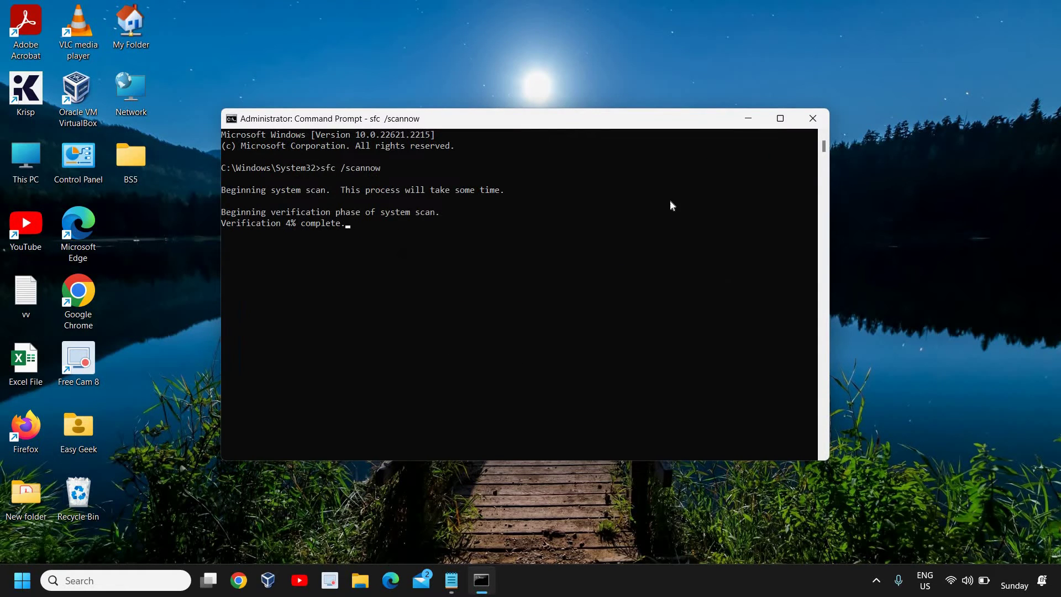
left_click(749, 119)
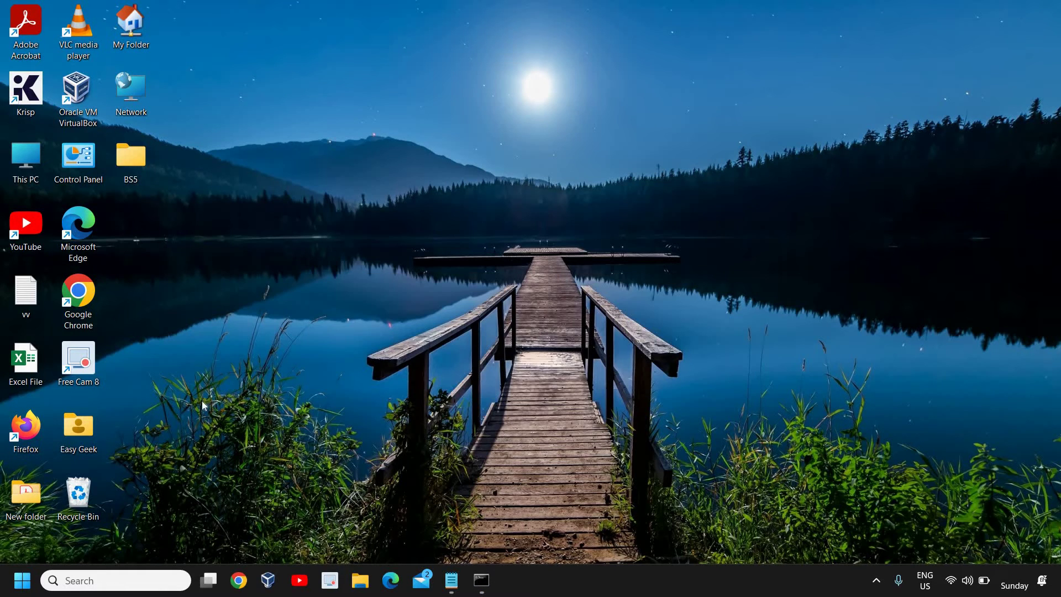
Open File Explorer via a search for 'file' and browse This PC to the Windows (C:) drive.
left_click(22, 590)
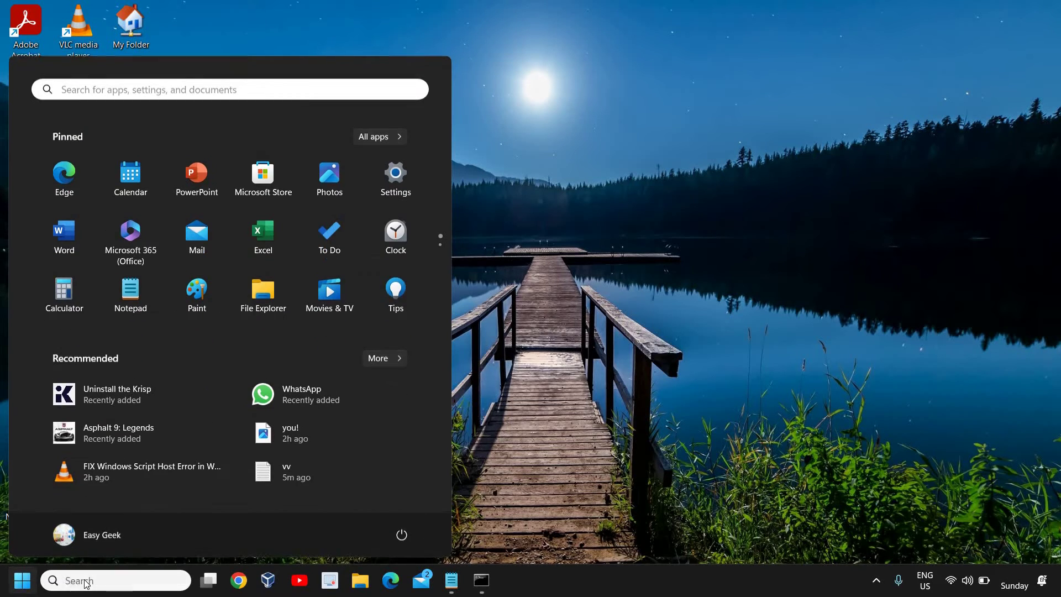
left_click(87, 584)
type("fil")
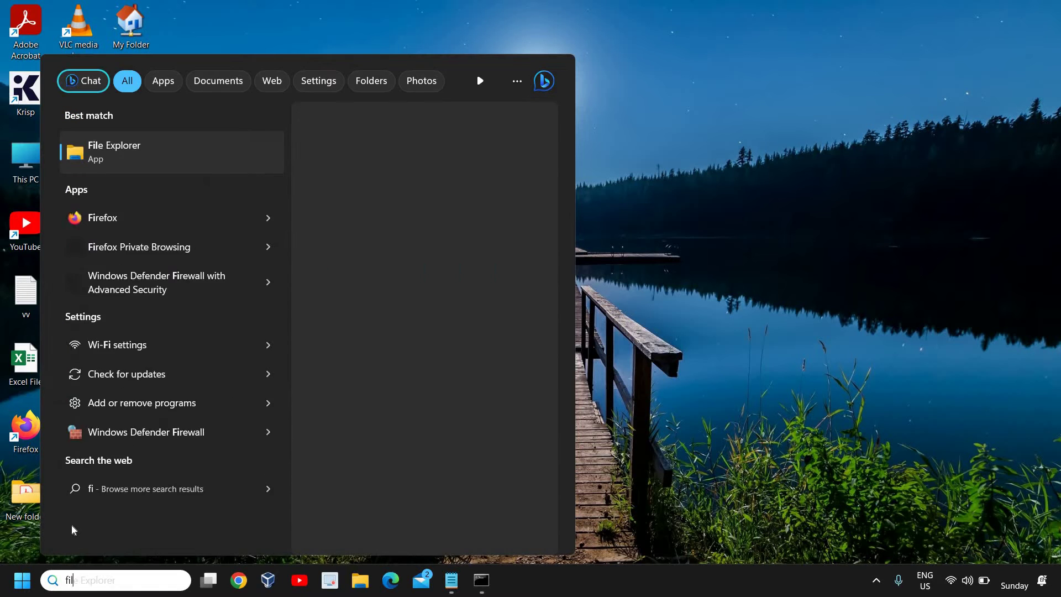
type("e")
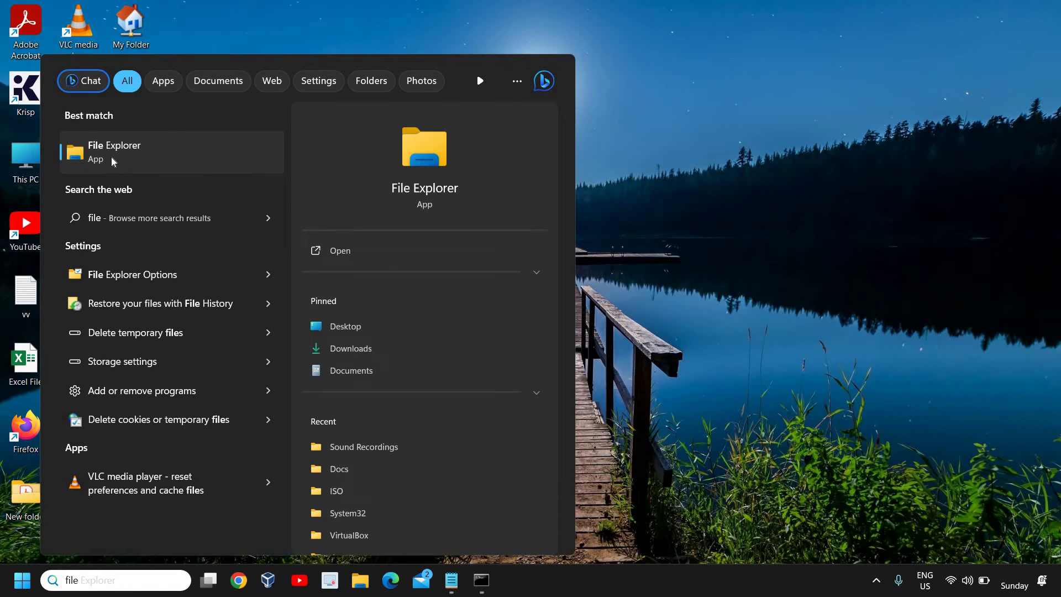
left_click(112, 159)
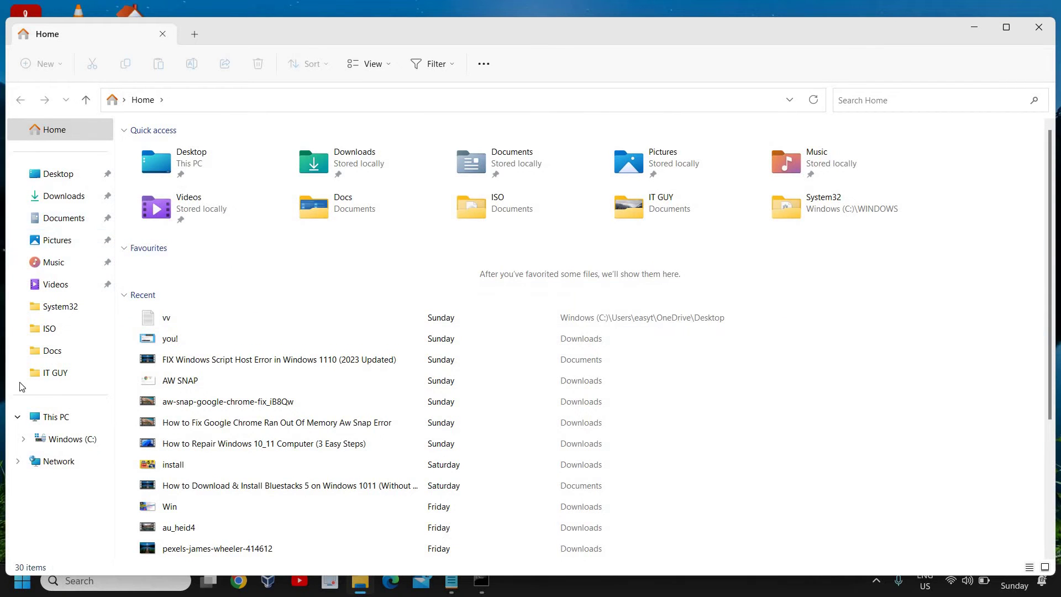
left_click(62, 423)
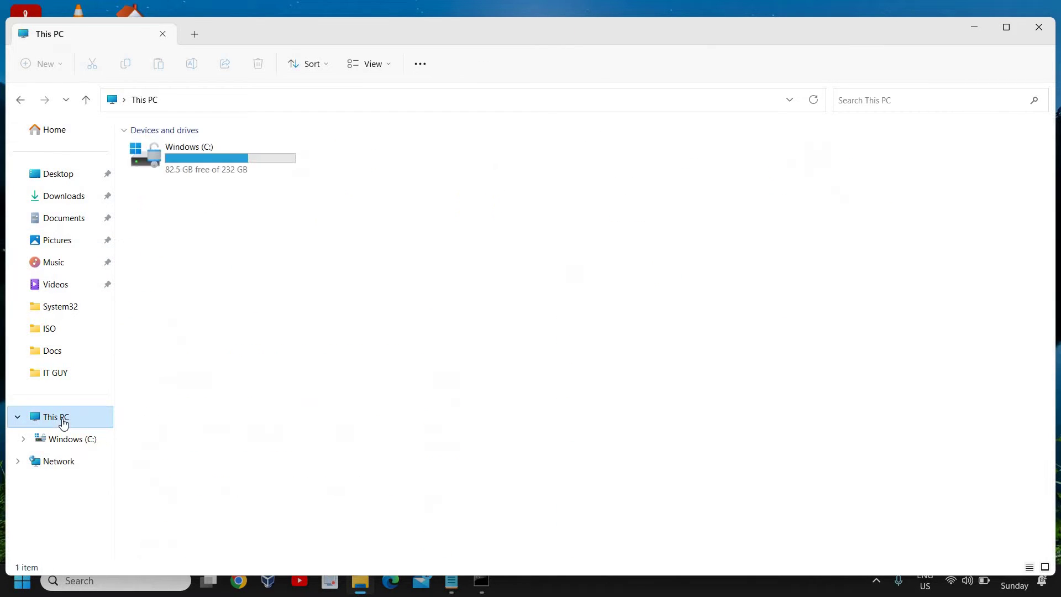
double_click(208, 169)
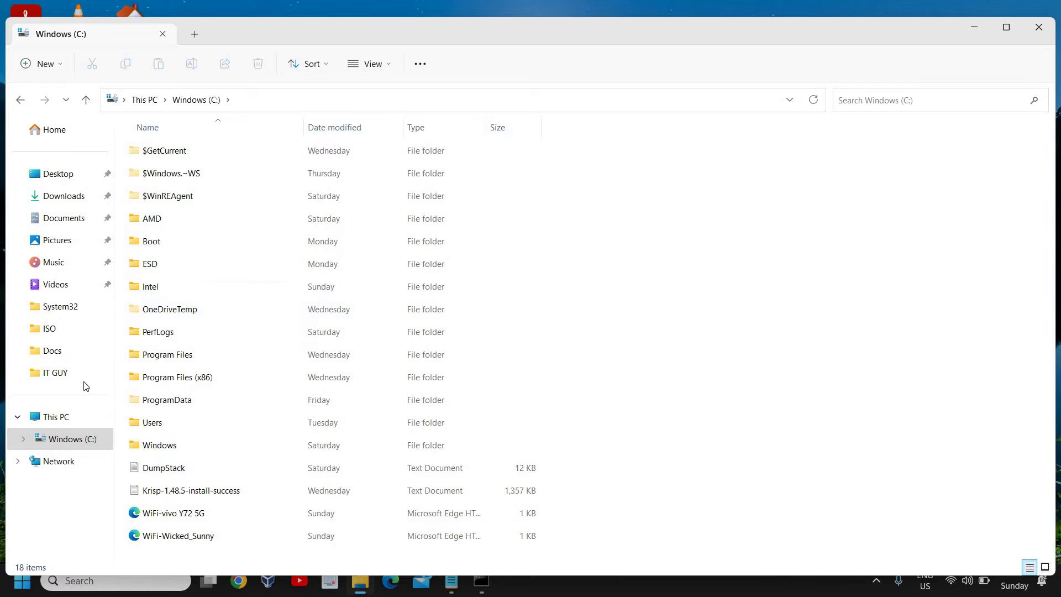
Open the Windows folder on the C: drive.
left_click(156, 448)
double_click(155, 446)
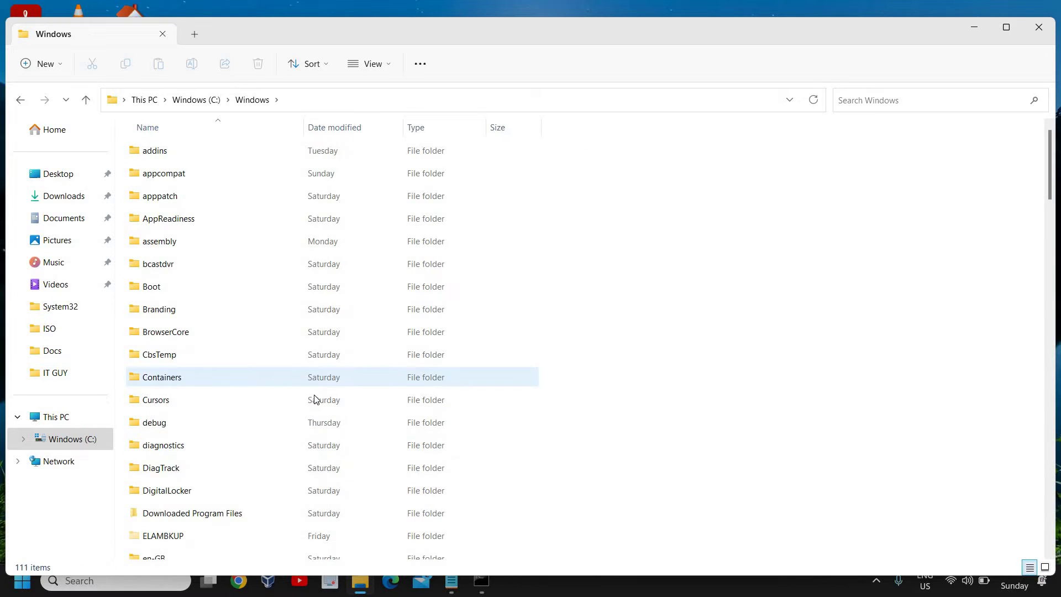
key("ctrl+f")
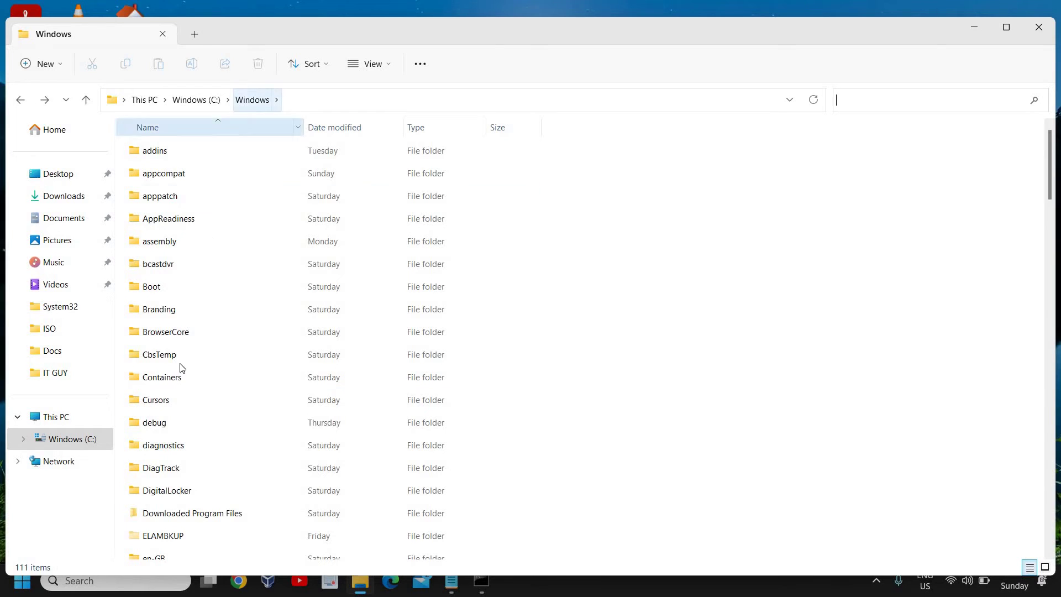
scroll(190, 400, "down", 5)
scroll(190, 400, "down", 7)
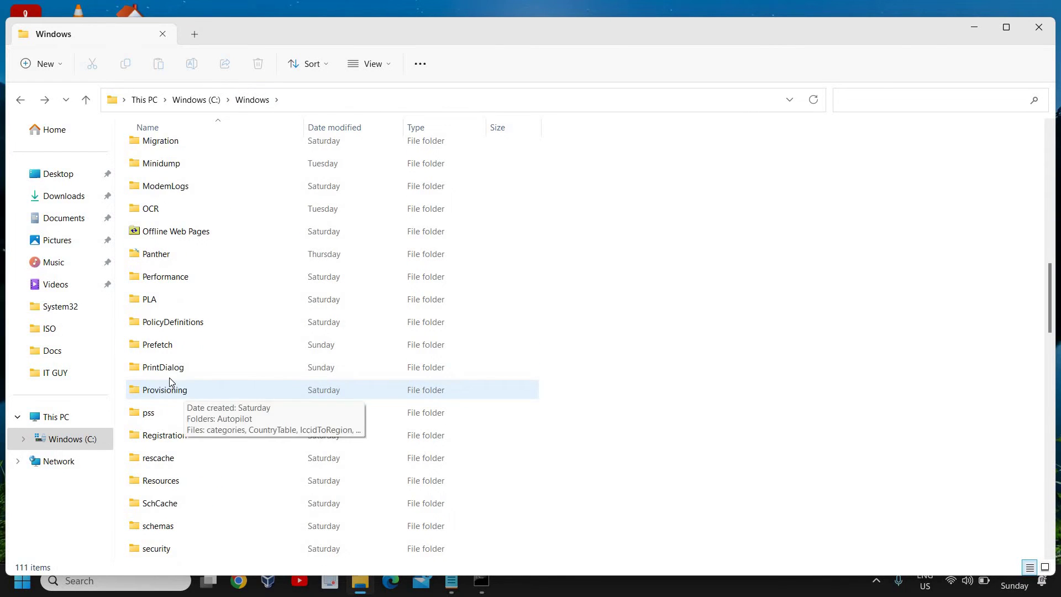
Jump to the S entries, open the System32 folder and select its search box.
key("s")
scroll(177, 391, "down", 3)
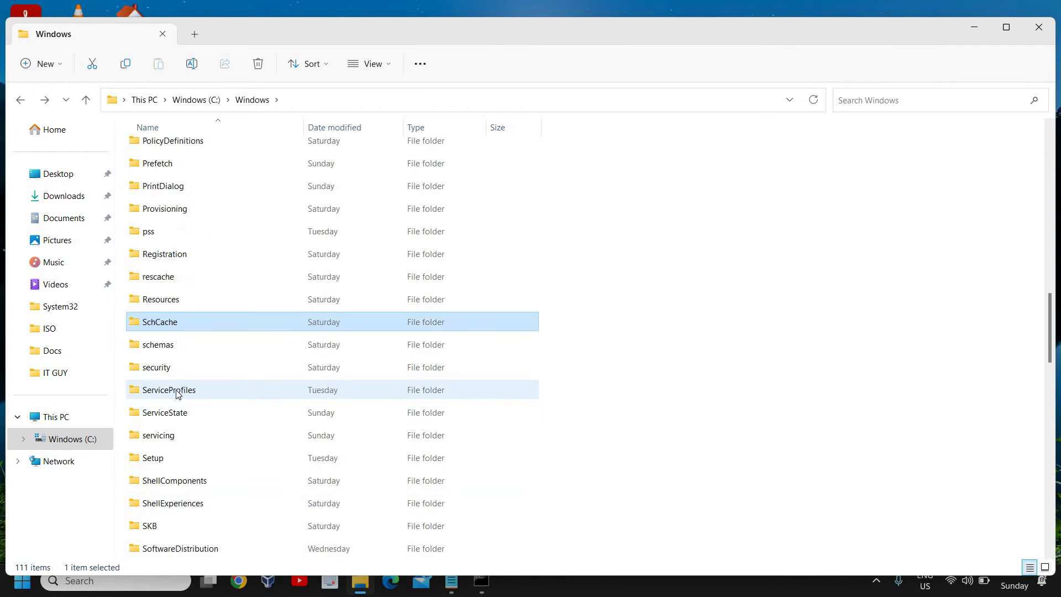
scroll(199, 462, "down", 1)
scroll(199, 462, "down", 1)
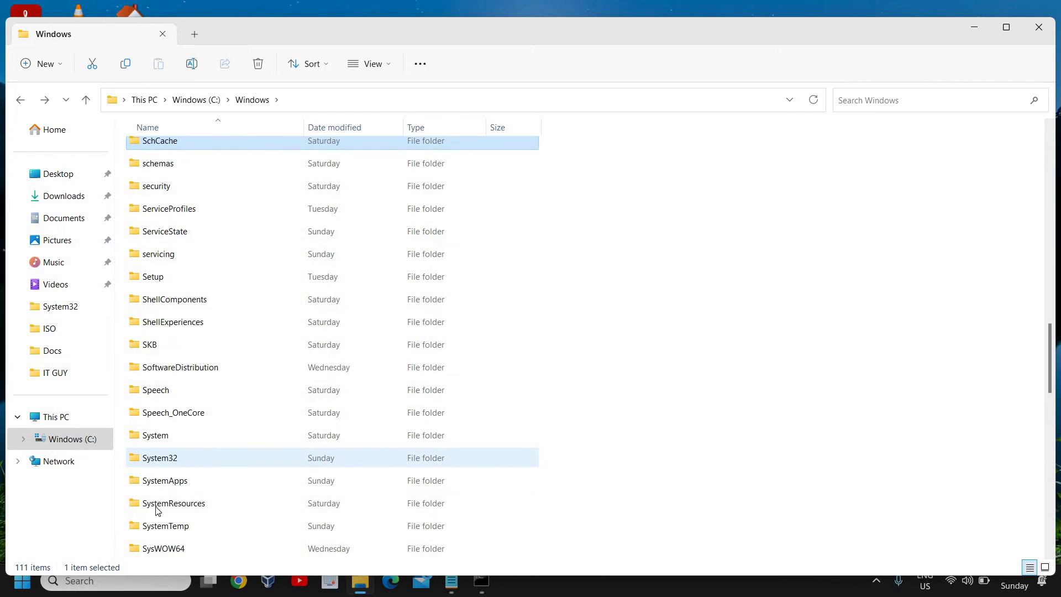
left_click(166, 461)
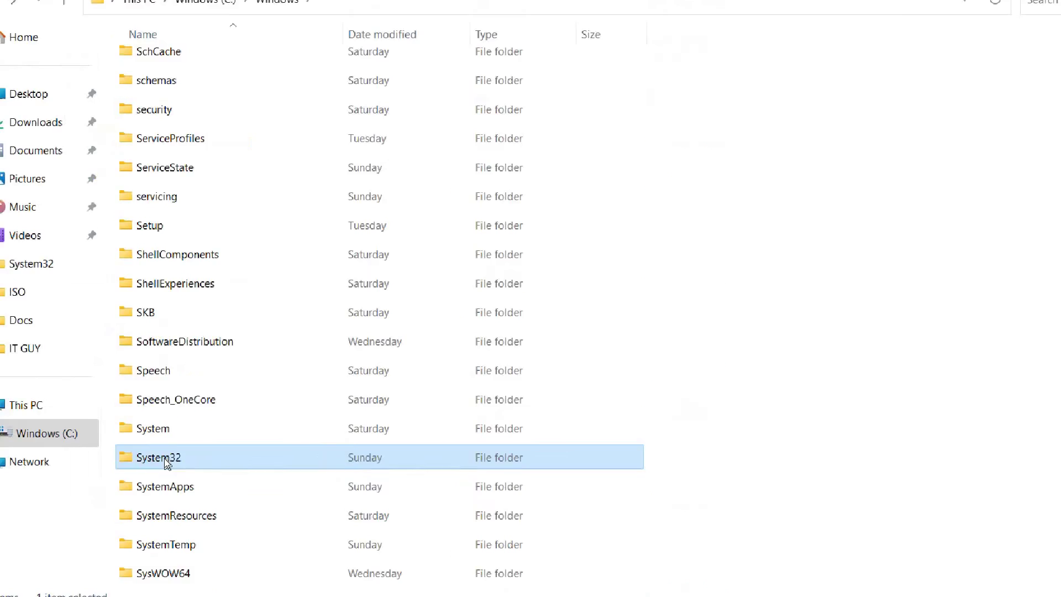
double_click(168, 467)
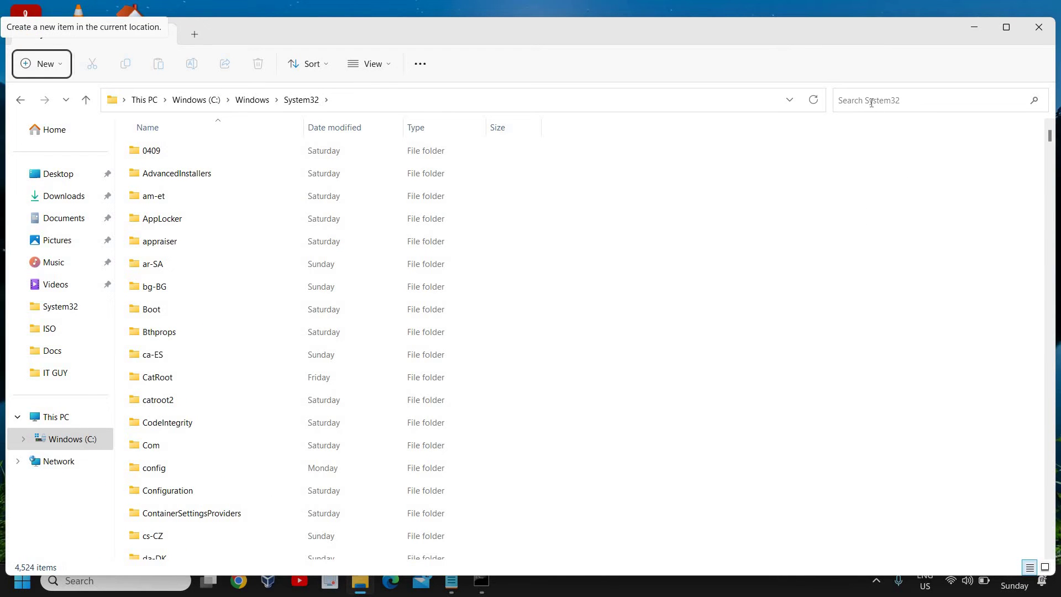
left_click(872, 103)
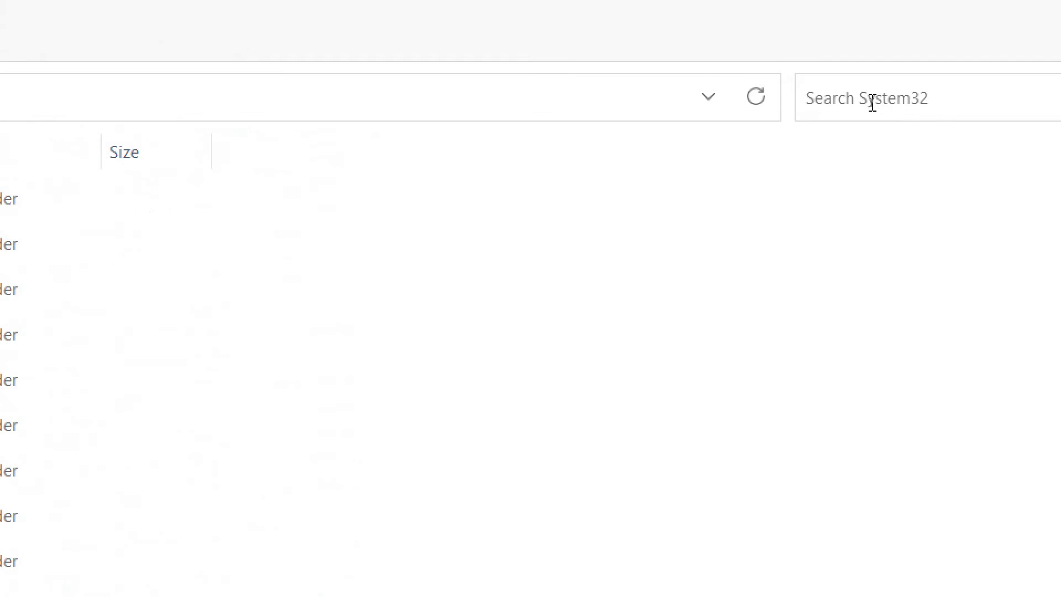
left_click(872, 102)
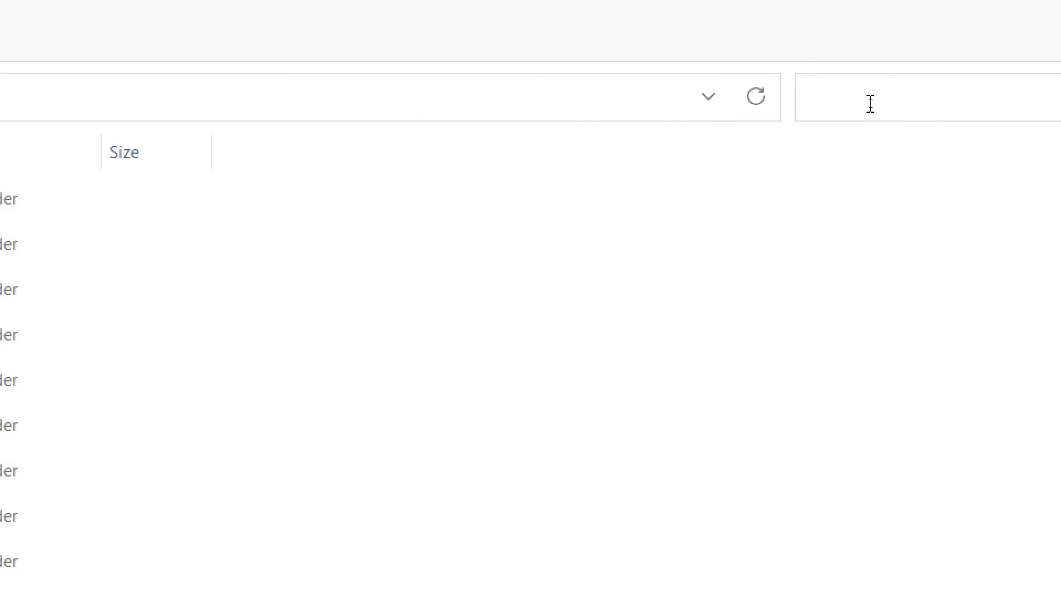
Search System32 for 'rdpclip' and run the rdpclip application as administrator.
type("rdpc")
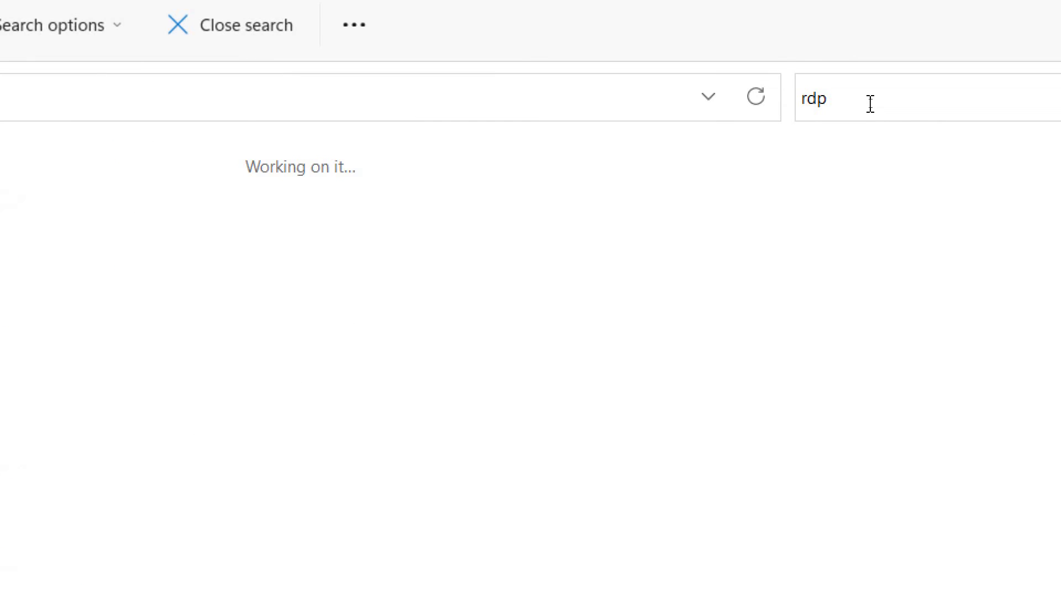
type("lip")
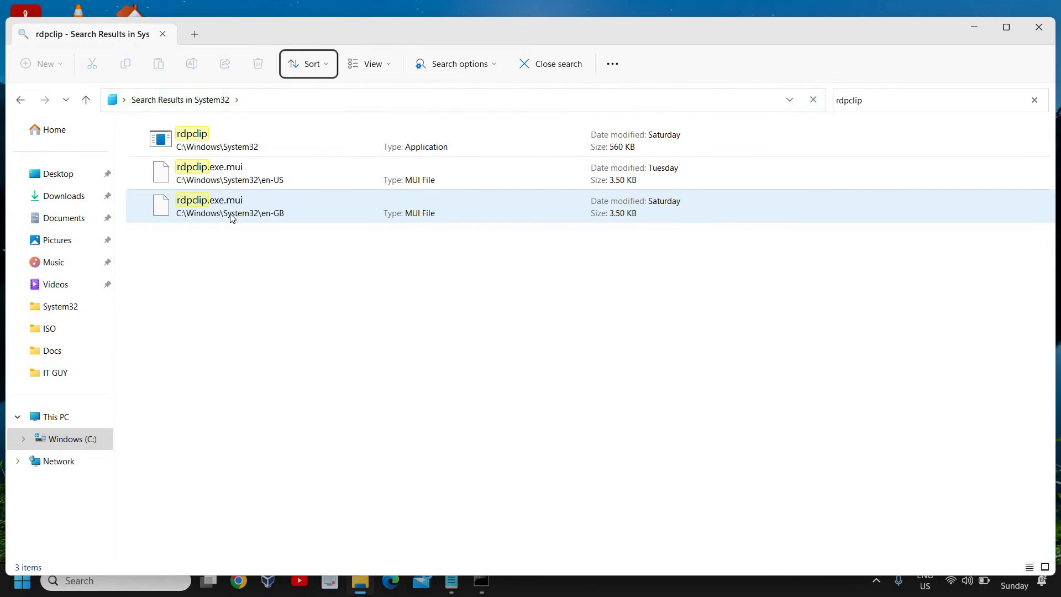
right_click(193, 137)
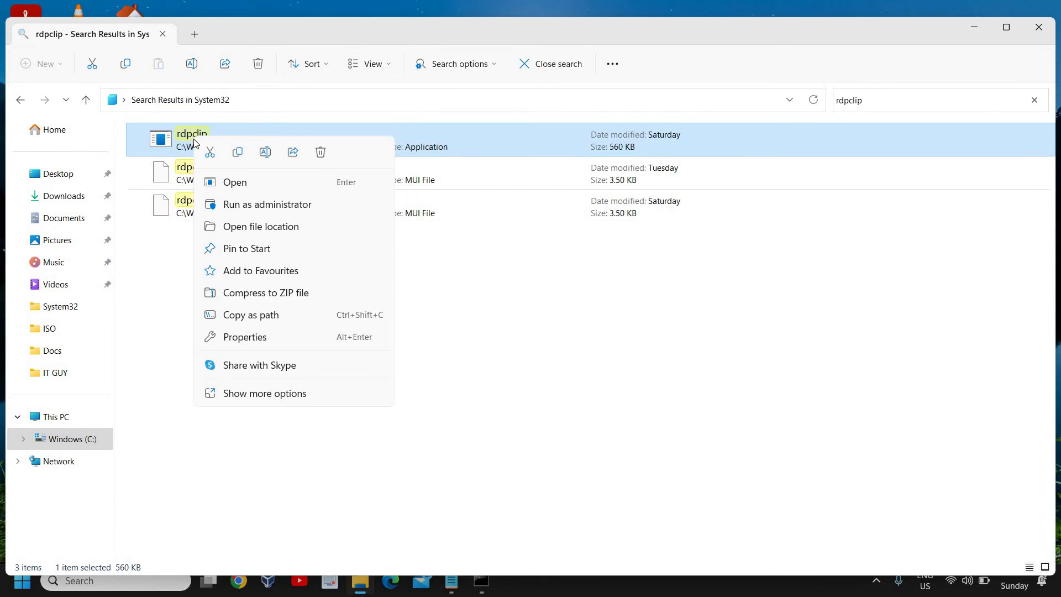
left_click(248, 210)
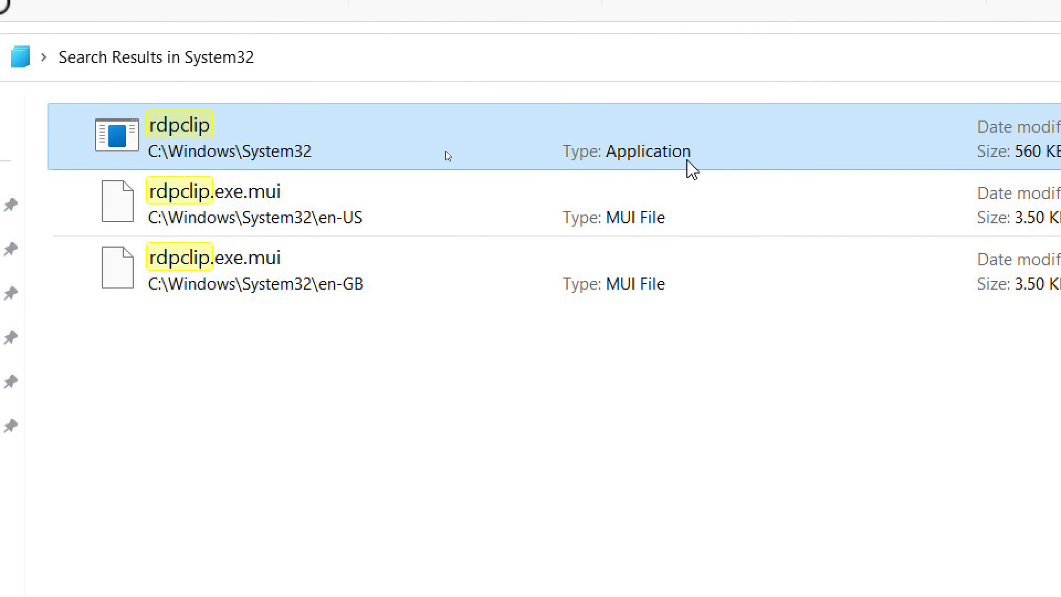
right_click(189, 154)
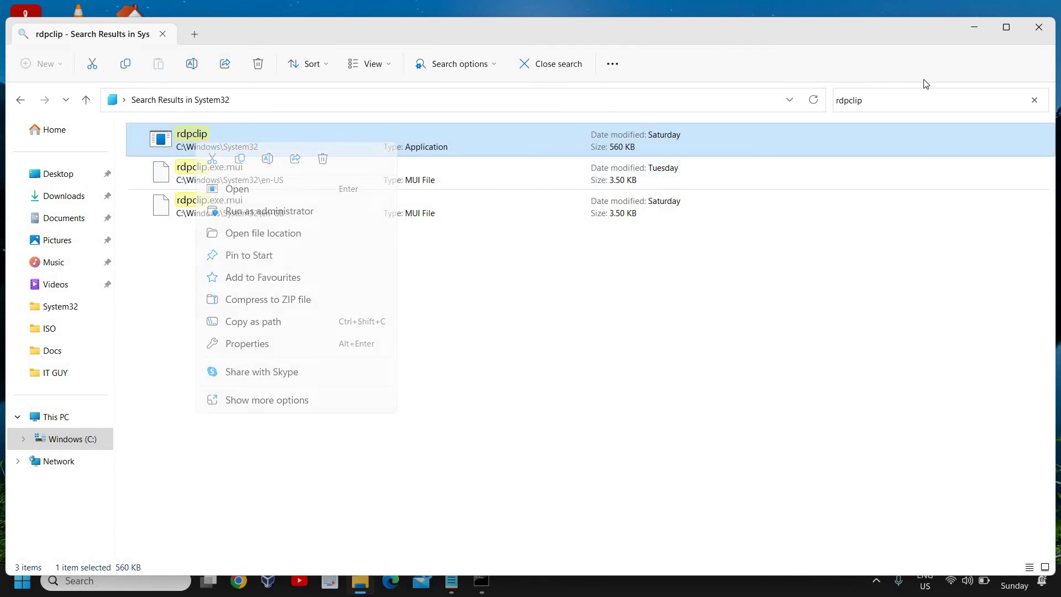
Close File Explorer, then reopen it at the Windows (C:) drive.
left_click(1039, 27)
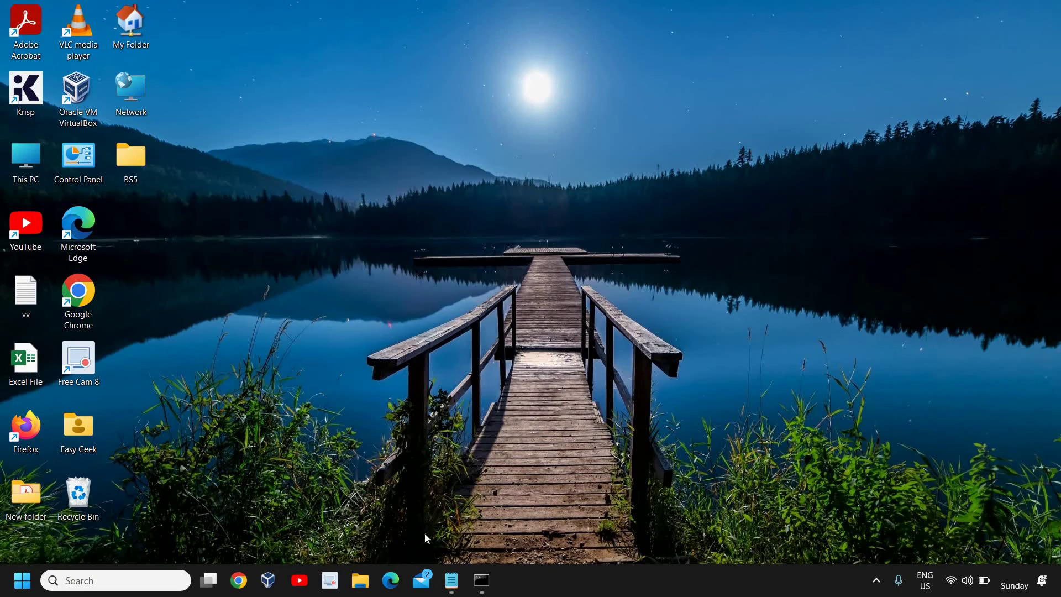
left_click(360, 580)
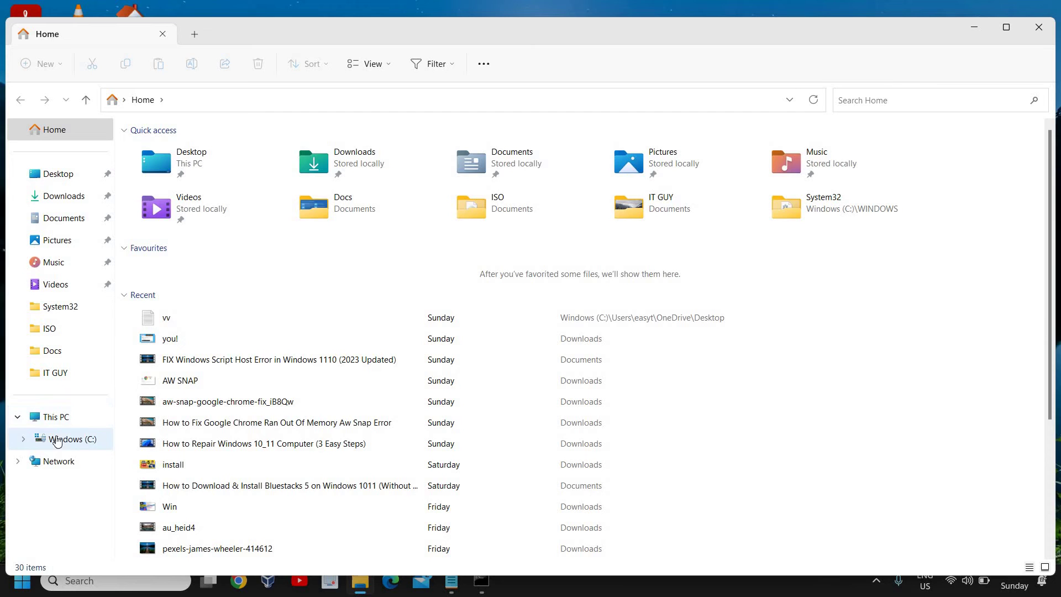
left_click(56, 418)
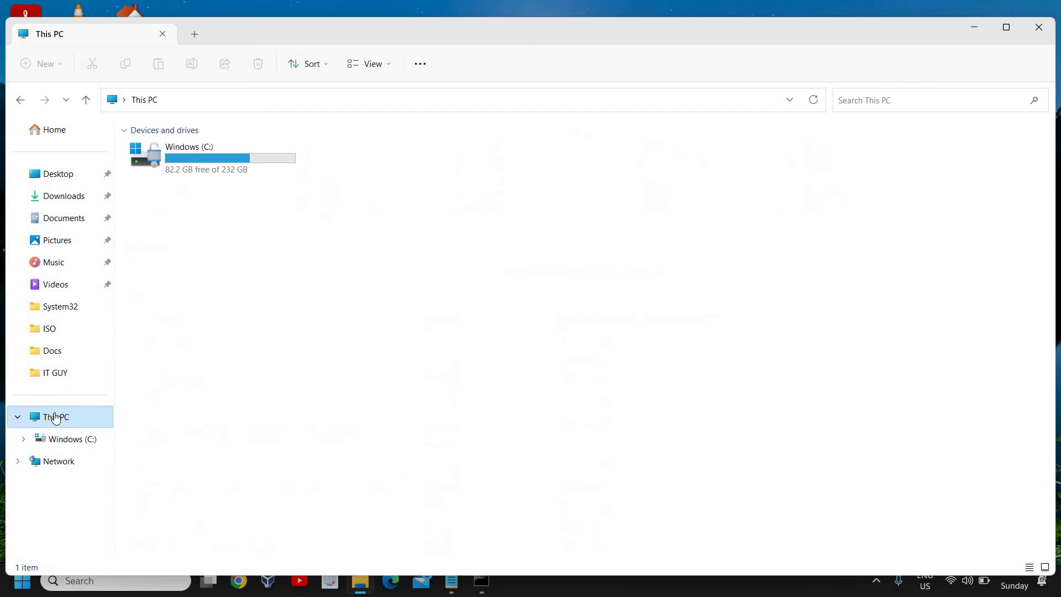
double_click(229, 163)
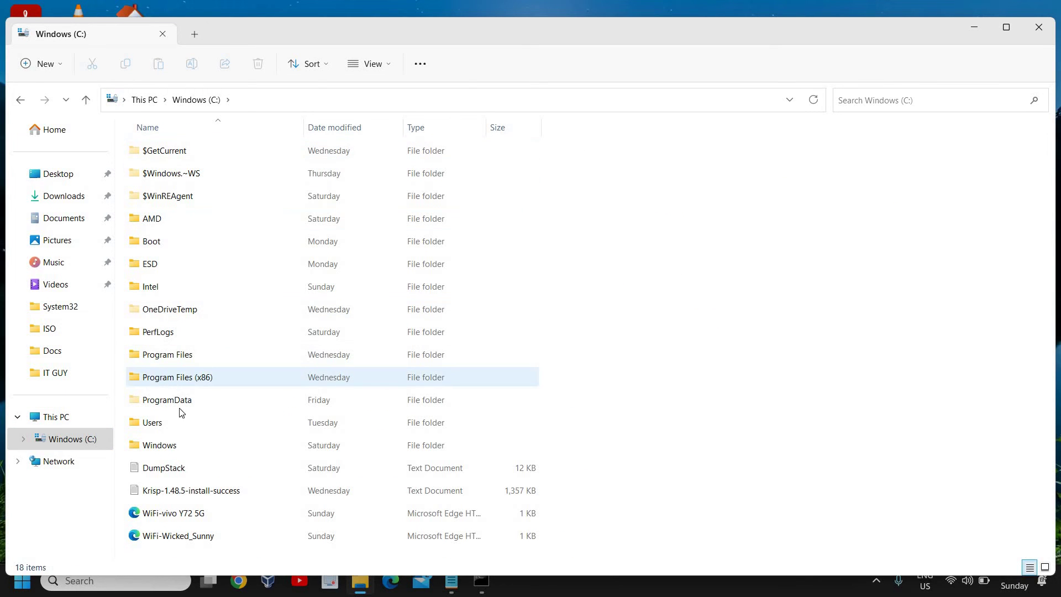
Open the Windows folder and navigate into System32.
double_click(158, 447)
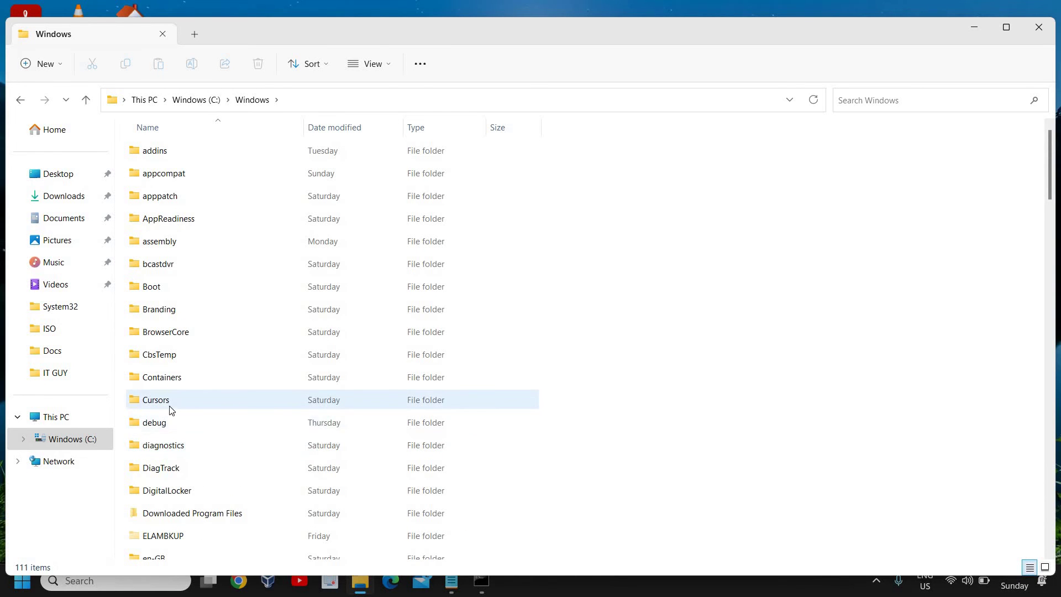
scroll(171, 410, "down", 15)
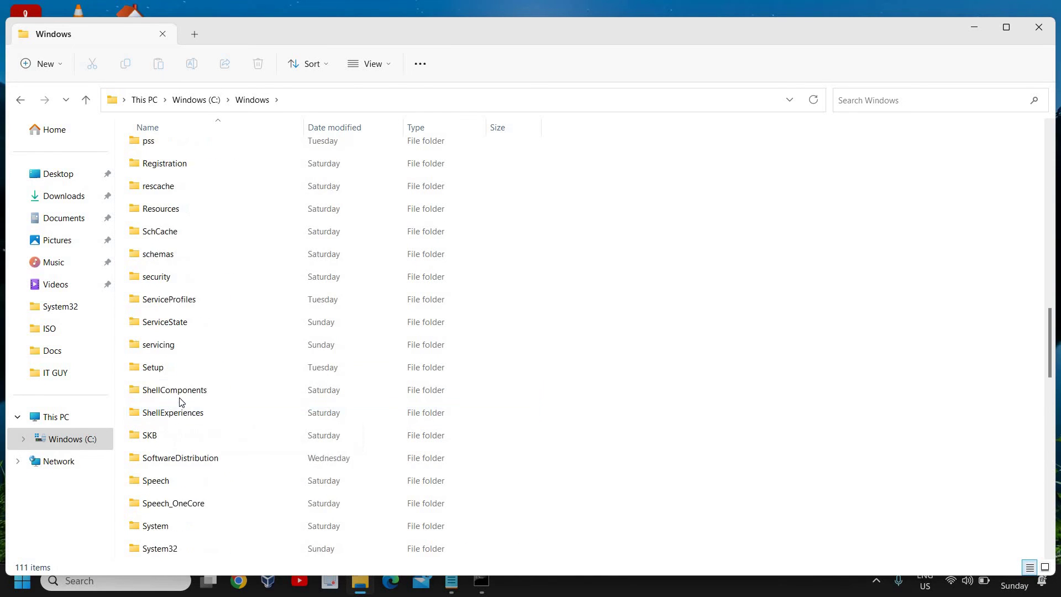
scroll(182, 402, "down", 13)
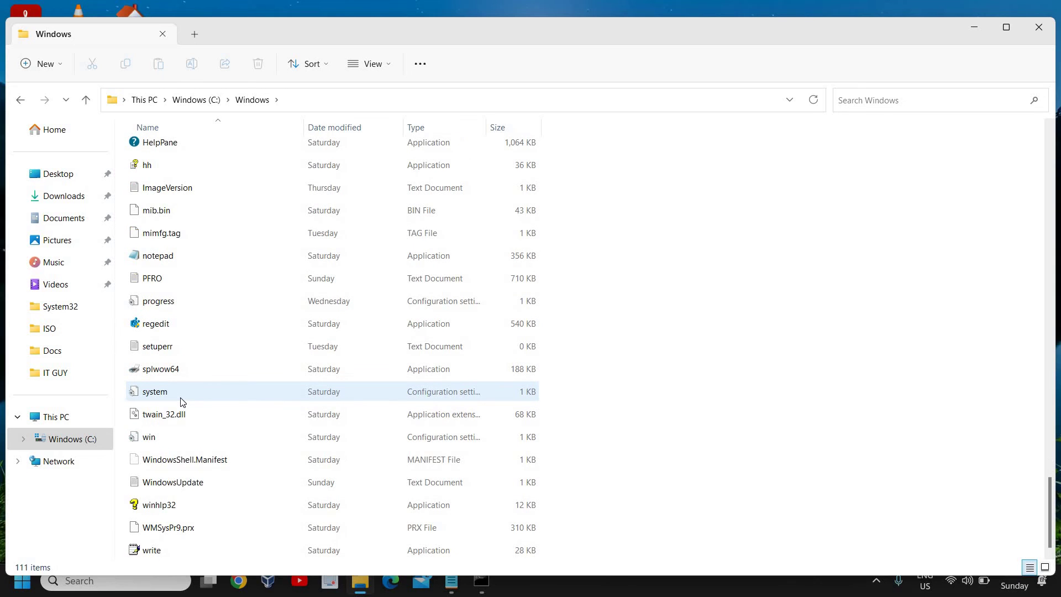
scroll(182, 399, "up", 7)
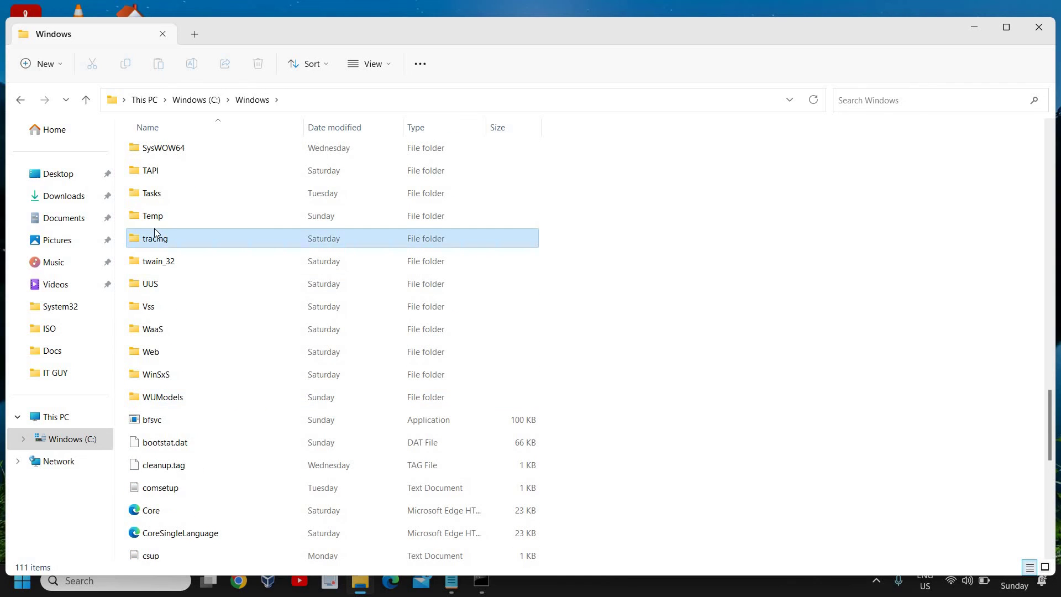
left_click(154, 227)
key("s")
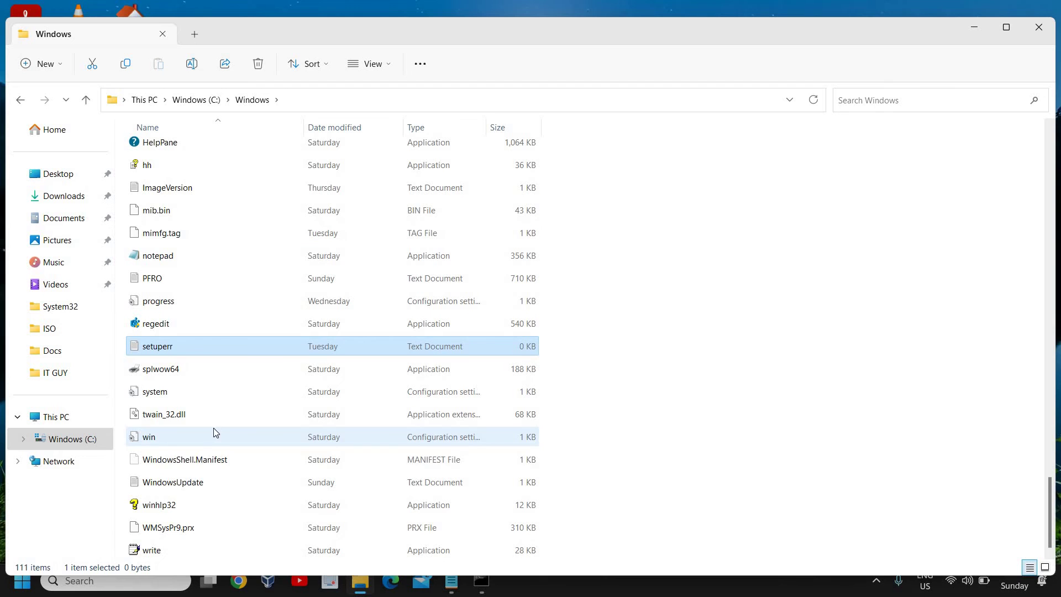
scroll(224, 376, "up", 9)
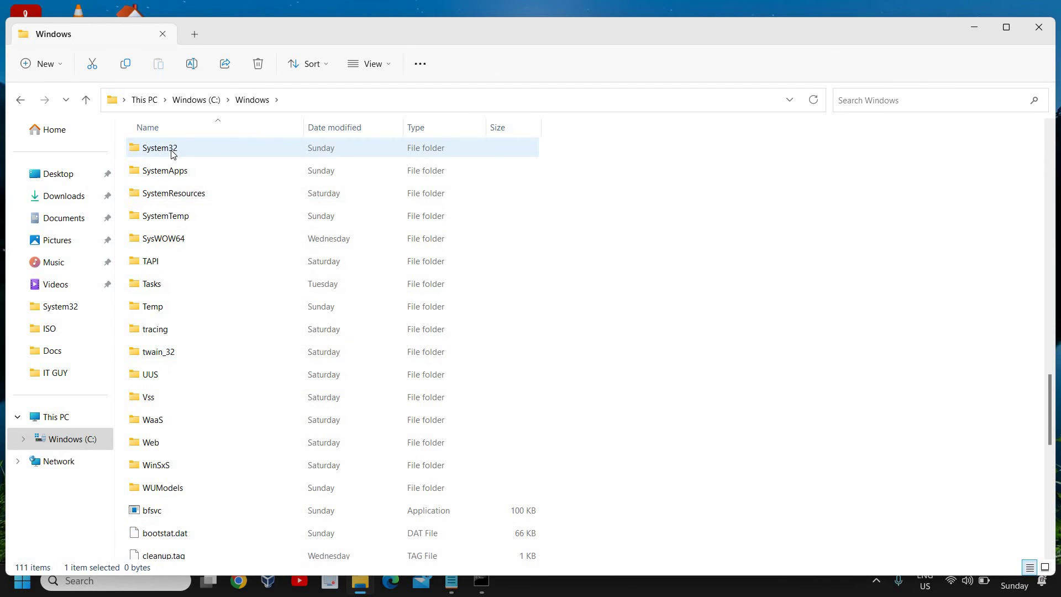
left_click(172, 152)
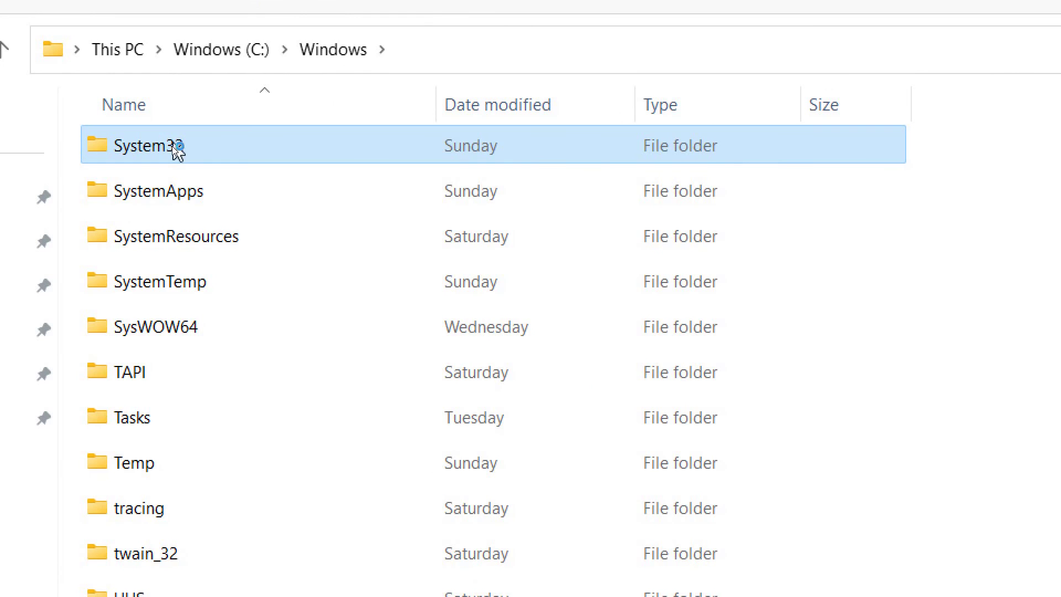
double_click(176, 150)
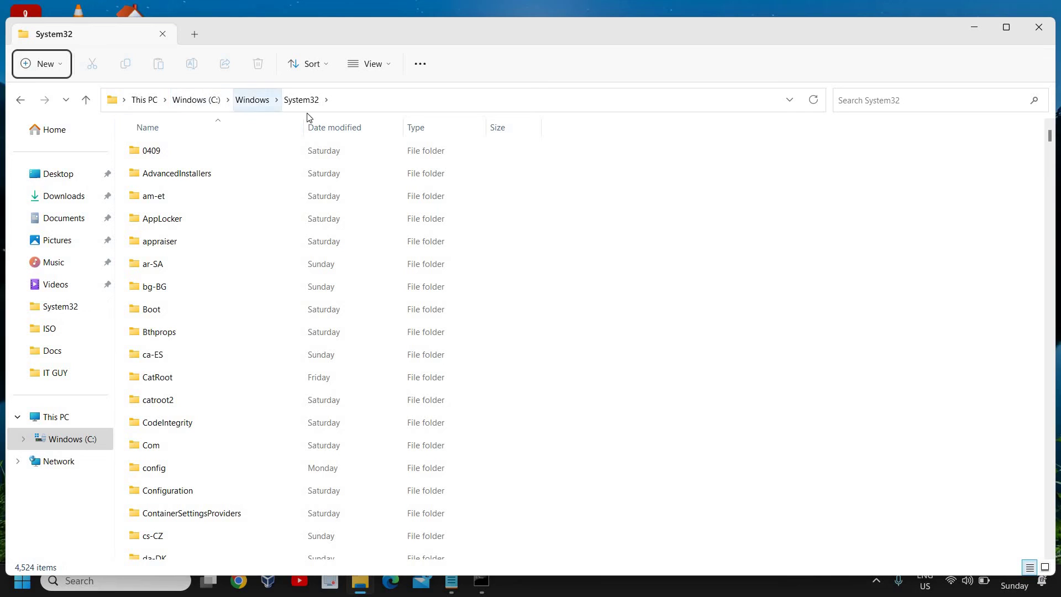
Search System32 for 'dwm.exe', correcting a typo, and run the dwm result as administrator.
left_click(863, 104)
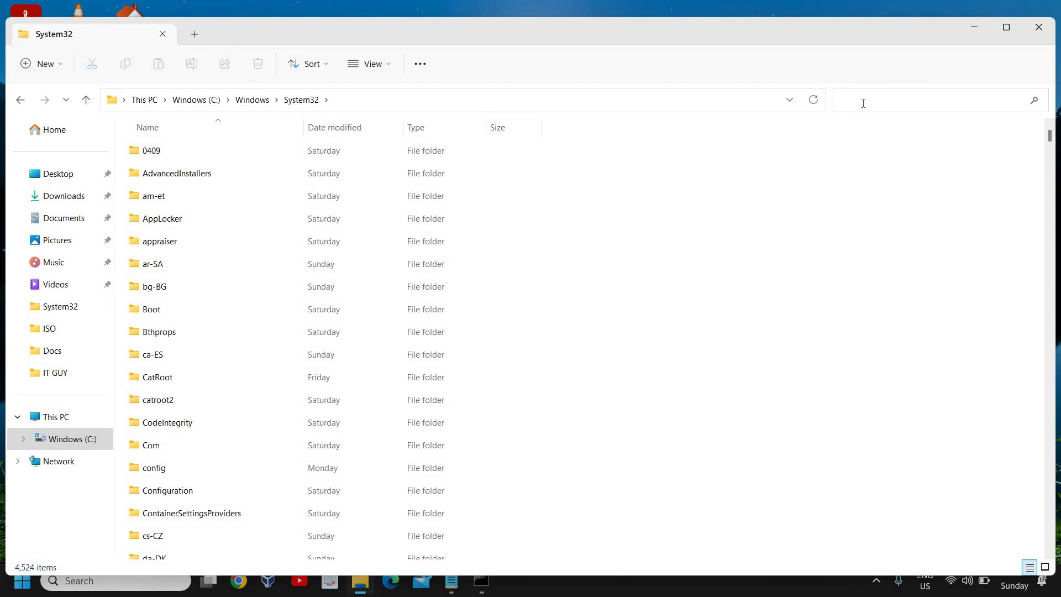
type("dwm")
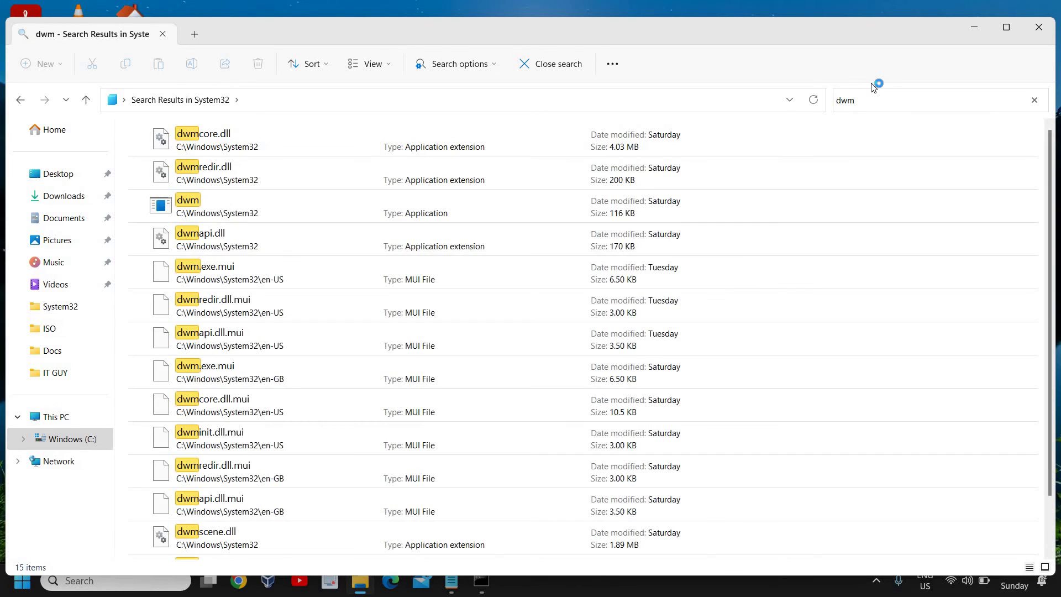
type(".ee")
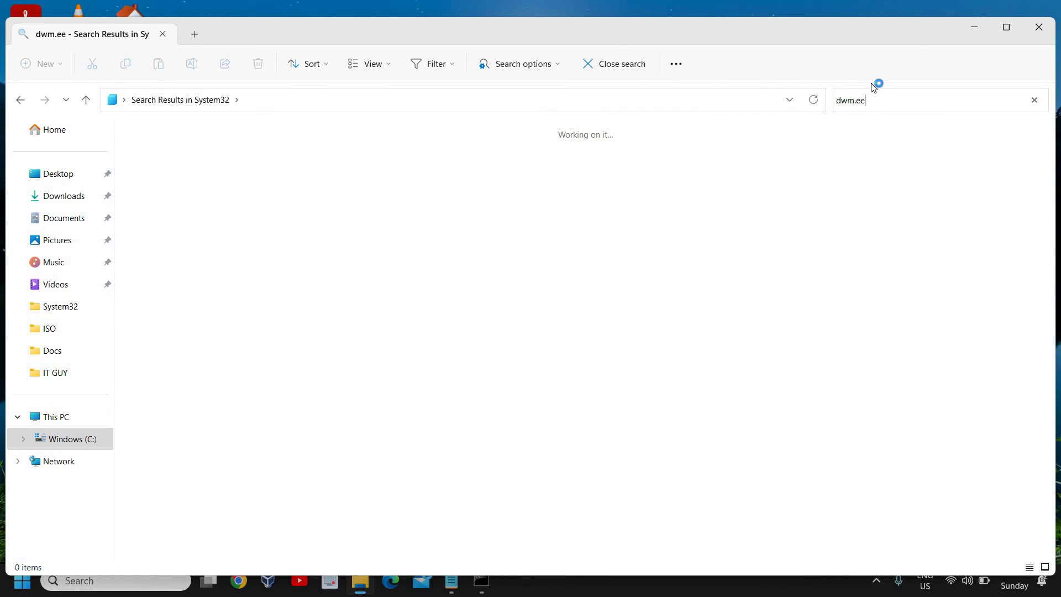
key("BackSpace")
type("xe")
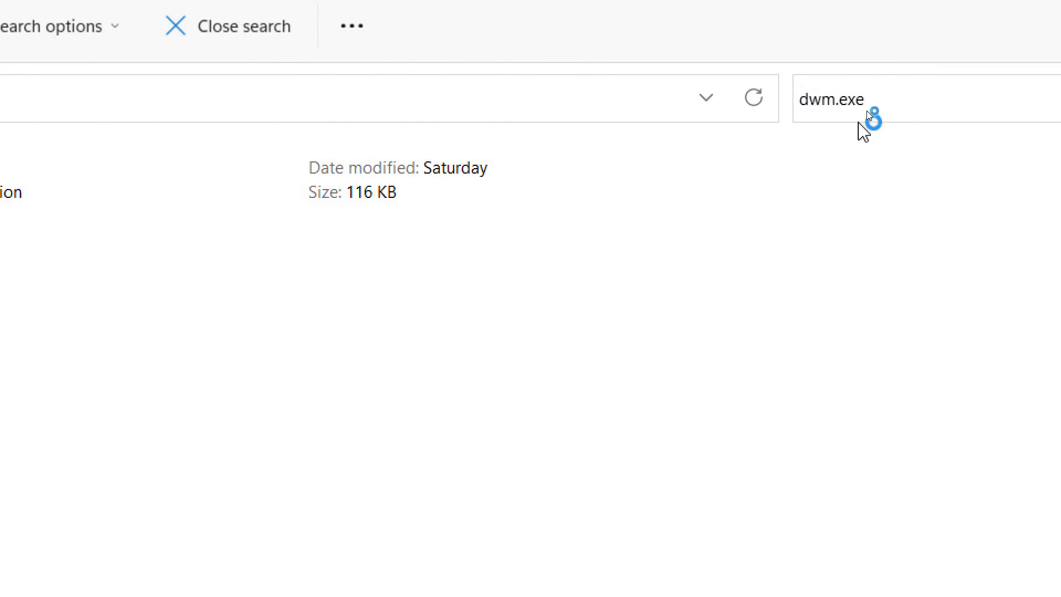
left_click(867, 107)
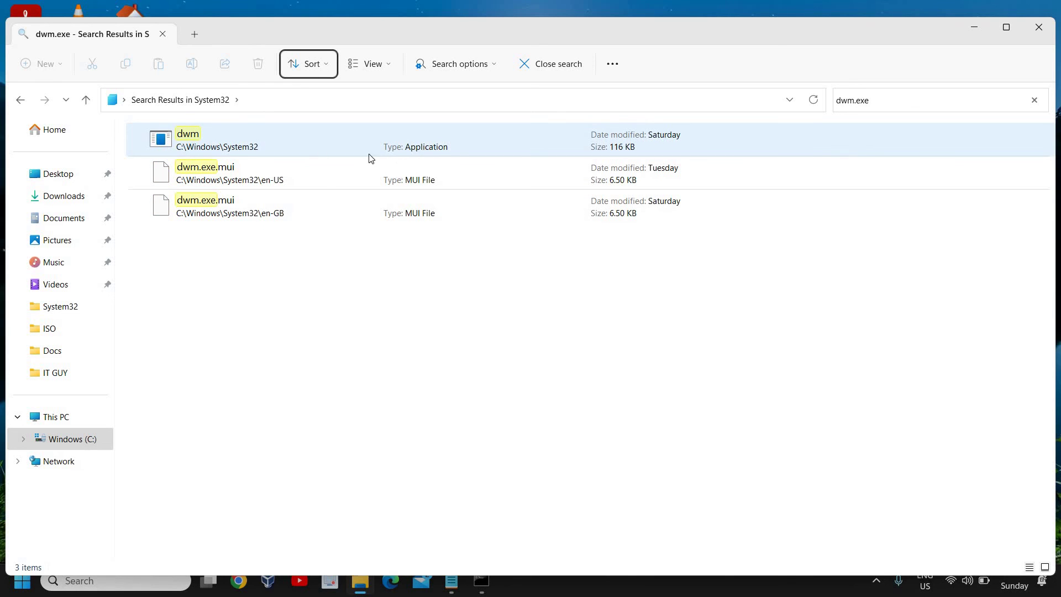
left_click(198, 140)
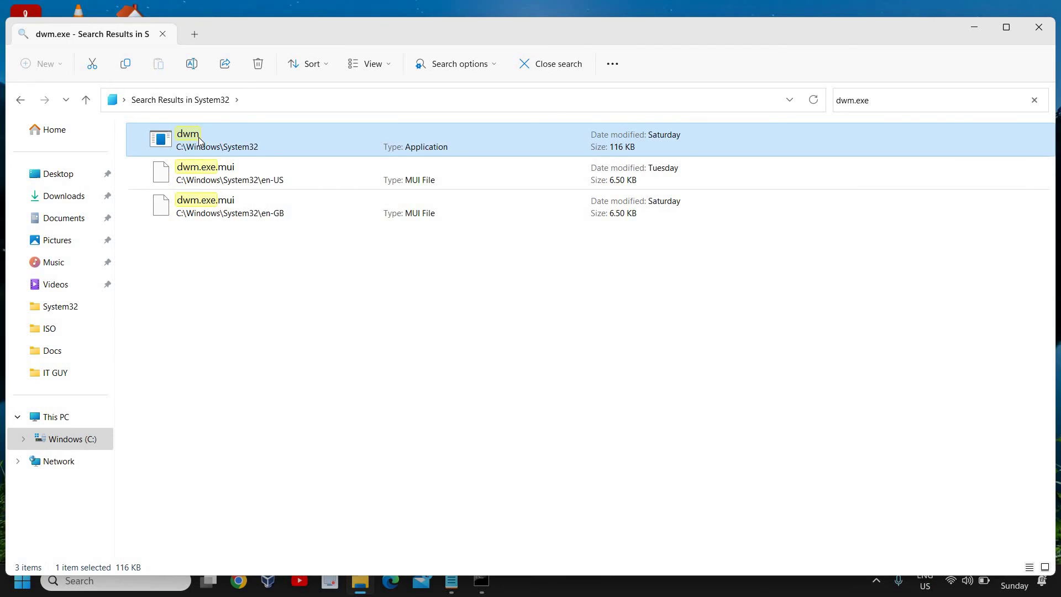
right_click(198, 140)
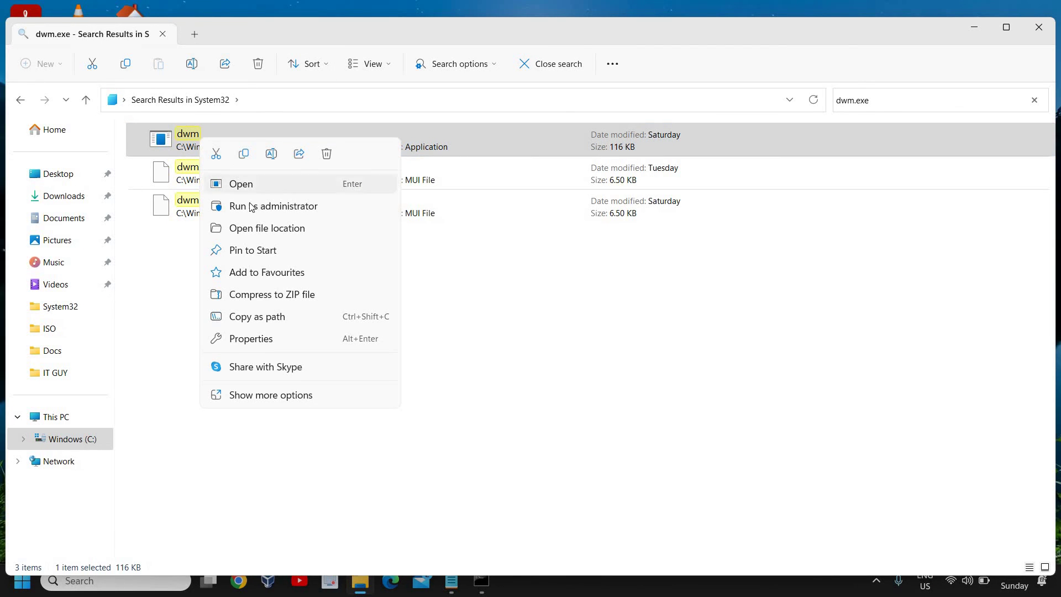
left_click(252, 207)
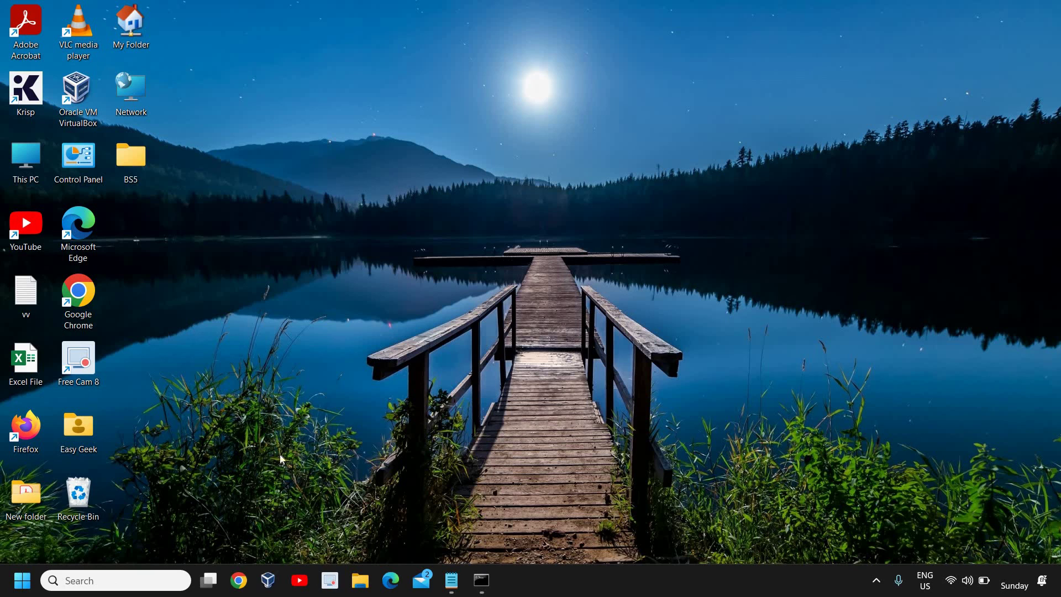
Restore the sfc /scannow Command Prompt window and close it at 53% verification.
left_click(481, 580)
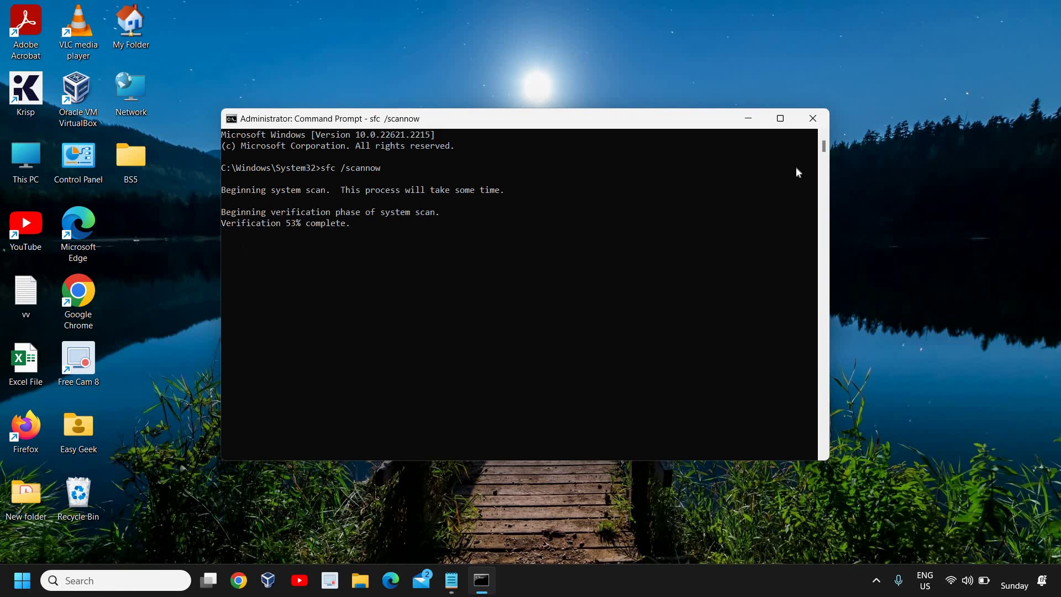
left_click(813, 117)
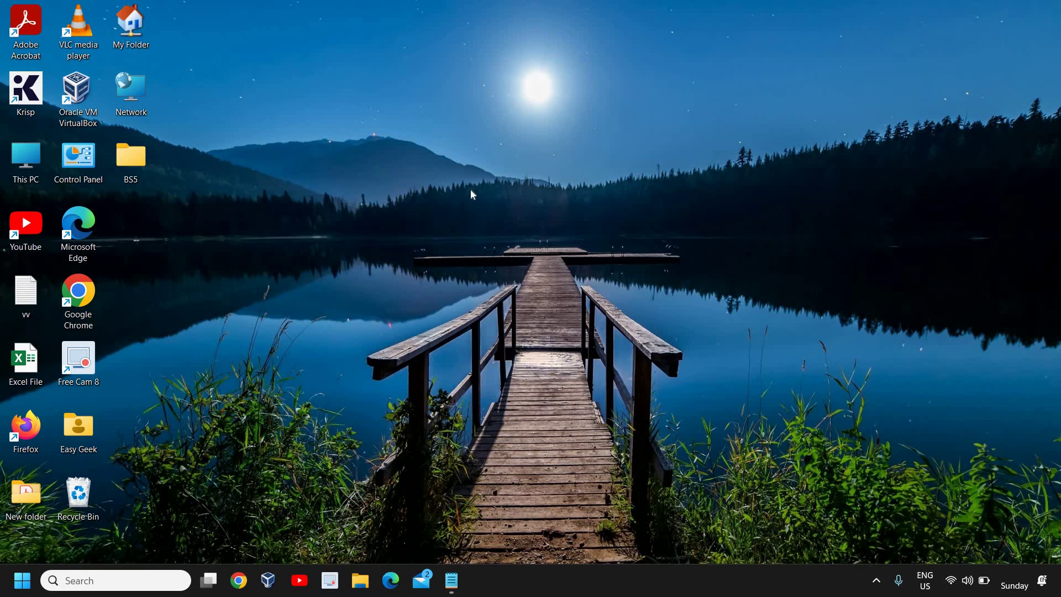